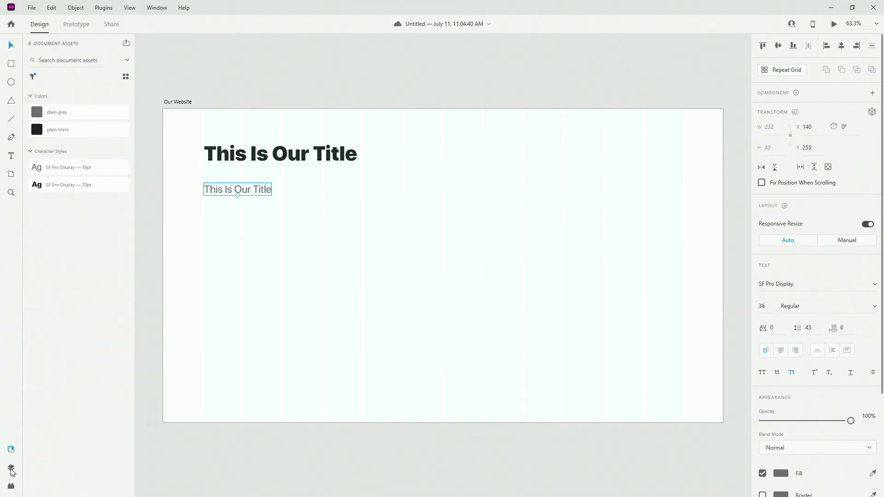
Show the layer list, then lock and unlock the small text's layer and toggle its visibility off and on.
{"action": "left_click", "coordinate": [11, 470]}
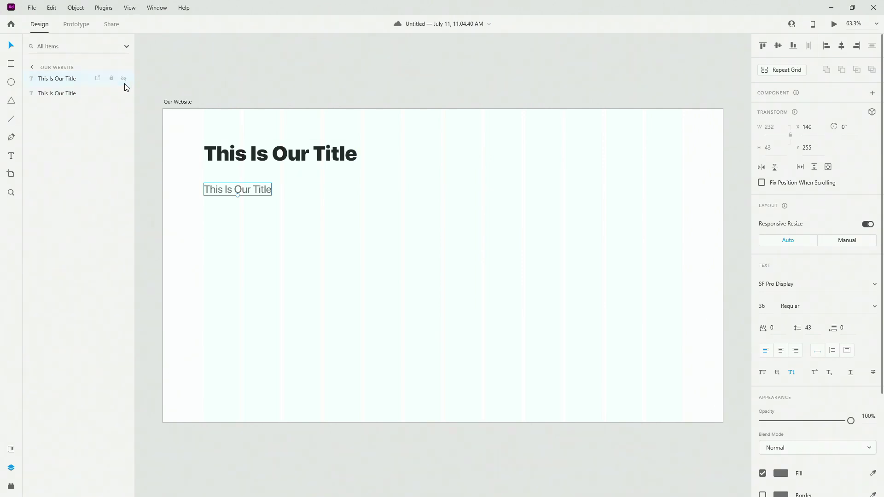
{"action": "left_click", "coordinate": [111, 78]}
{"action": "left_click", "coordinate": [243, 186]}
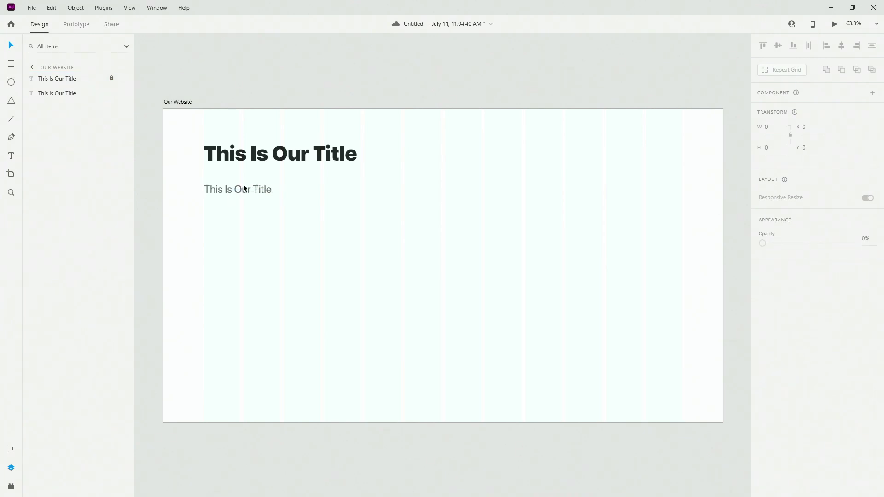
{"action": "left_click", "coordinate": [231, 188]}
{"action": "left_click", "coordinate": [111, 79]}
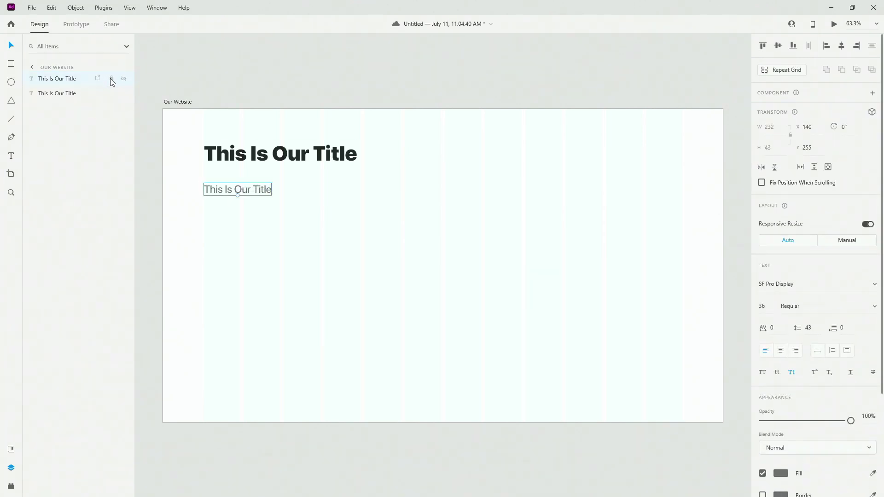
{"action": "left_click", "coordinate": [124, 79]}
{"action": "left_click", "coordinate": [124, 78]}
Move the small text's layer below the large title's layer in the layer order.
{"action": "left_click_drag", "start_coordinate": [77, 83], "coordinate": [76, 103]}
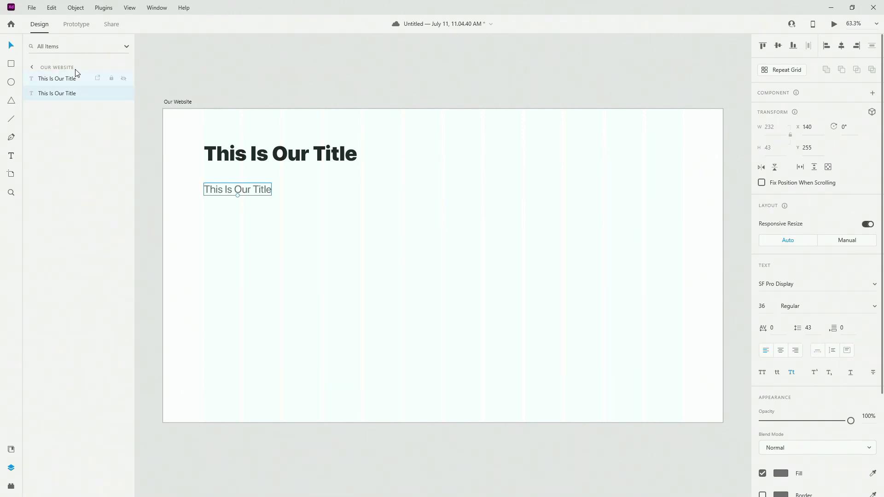
{"action": "left_click", "coordinate": [245, 173]}
{"action": "left_click", "coordinate": [252, 165]}
{"action": "left_click", "coordinate": [247, 190]}
{"action": "left_click", "coordinate": [44, 82]}
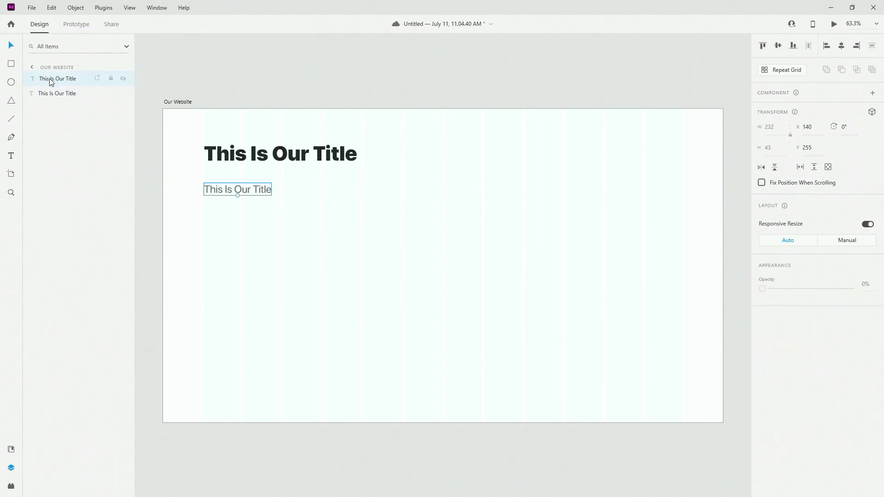
Group the large title and the small text, and rename the group as text.
{"action": "left_click", "coordinate": [245, 190]}
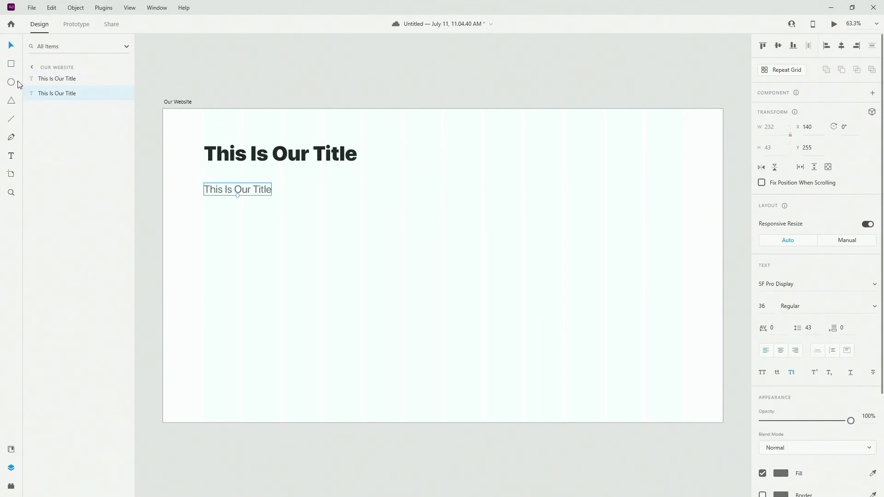
{"action": "left_click", "coordinate": [71, 79], "text": "shift"}
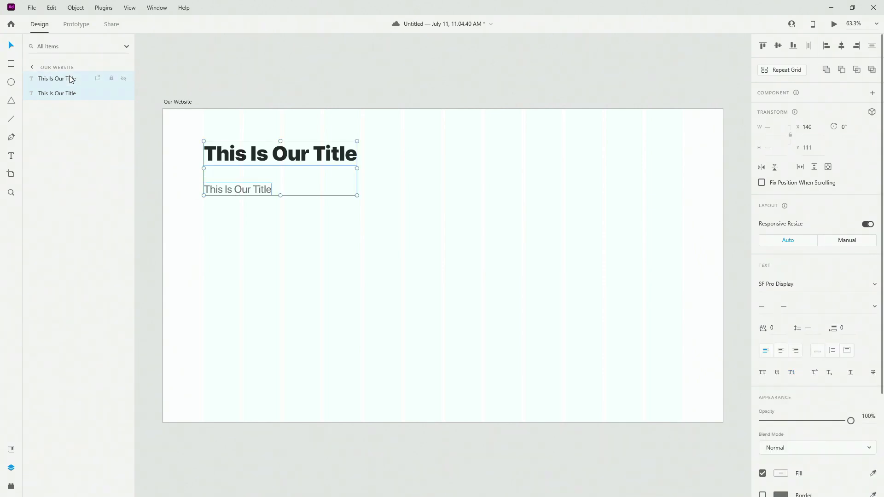
{"action": "key", "text": "ctrl+g"}
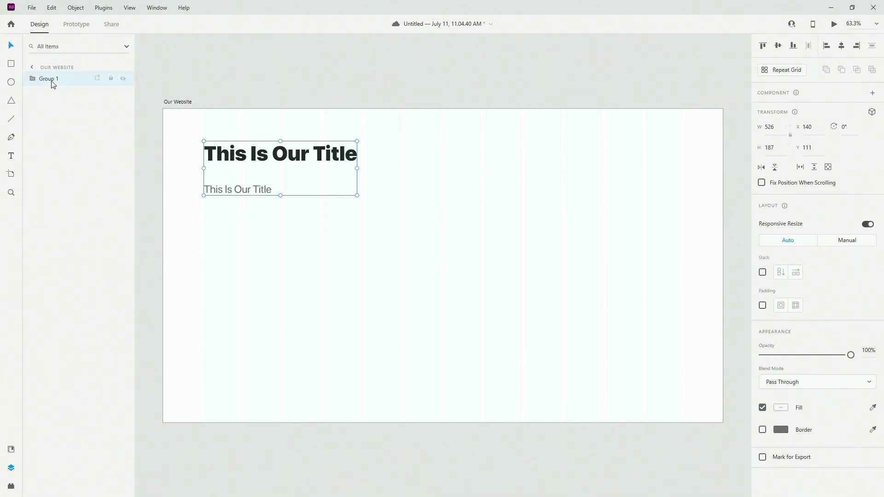
{"action": "double_click", "coordinate": [48, 79]}
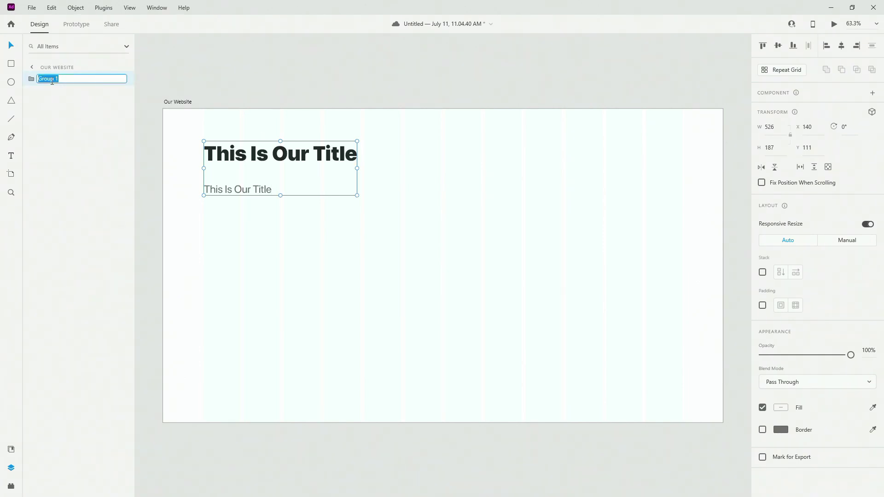
{"action": "type", "text": "text"}
{"action": "key", "text": "Return"}
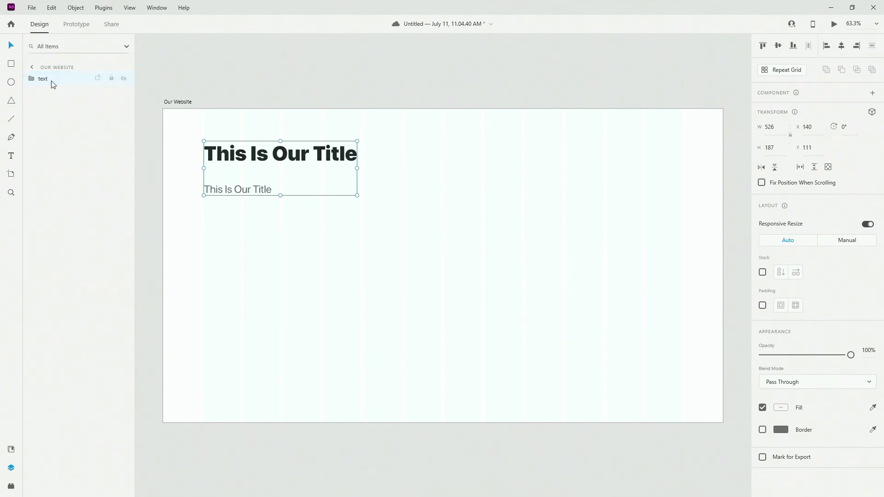
Duplicate the small text inside the text group and place the copy directly below it with a spacing of 60.
{"action": "left_click", "coordinate": [31, 79]}
{"action": "left_click", "coordinate": [65, 109]}
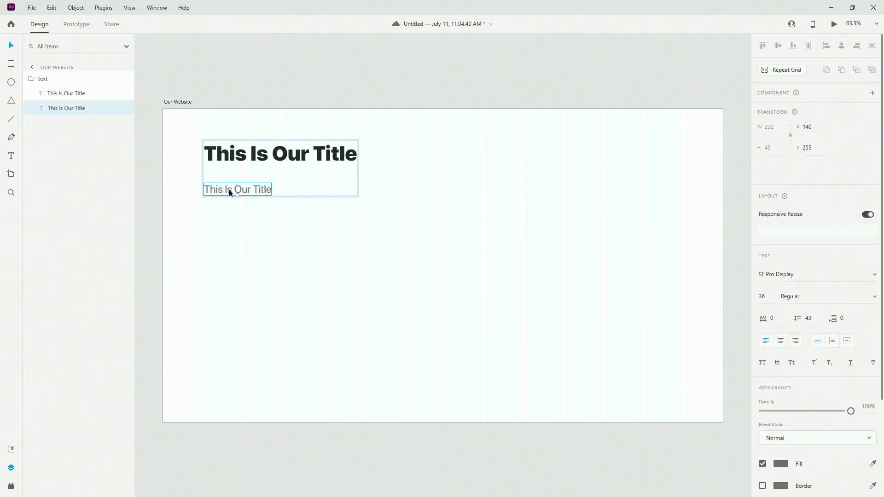
{"action": "key", "text": "Escape"}
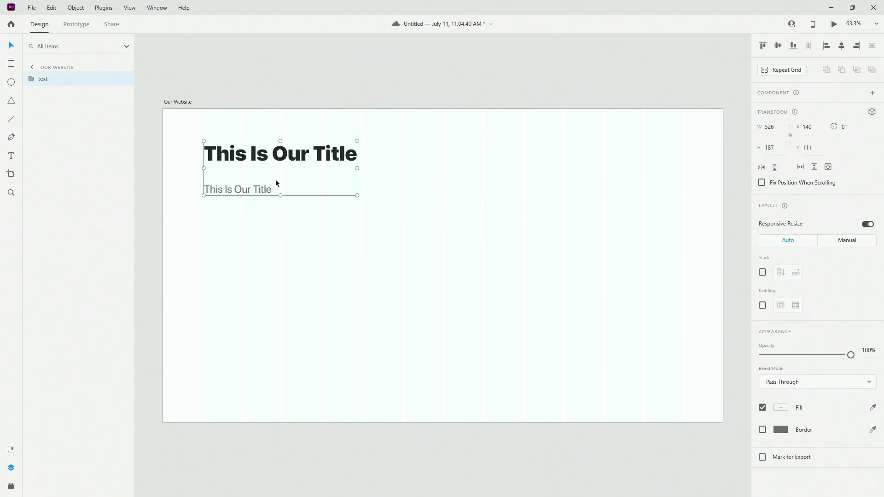
{"action": "left_click", "coordinate": [31, 79]}
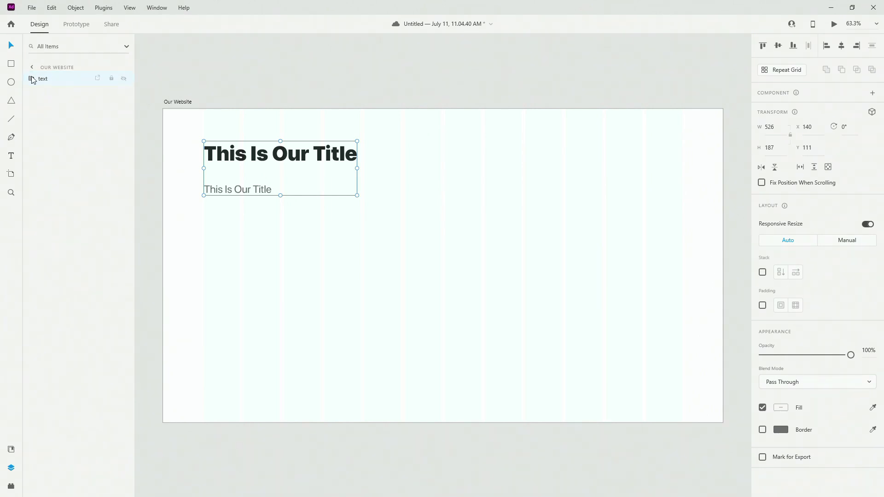
{"action": "double_click", "coordinate": [264, 187]}
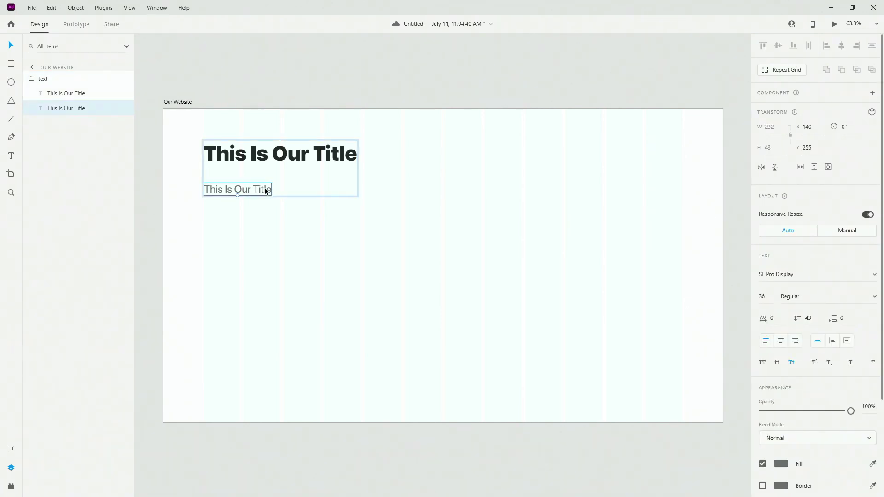
{"action": "key", "text": "ctrl+d"}
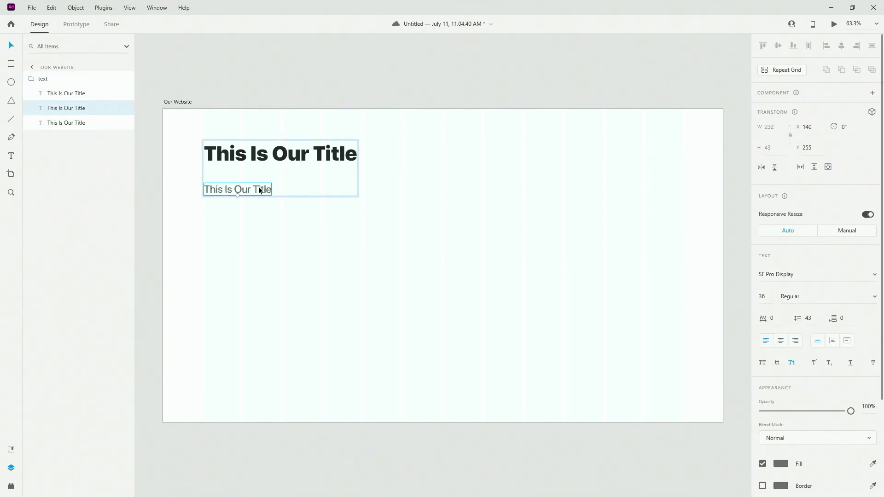
{"action": "left_click_drag", "start_coordinate": [258, 190], "coordinate": [261, 220]}
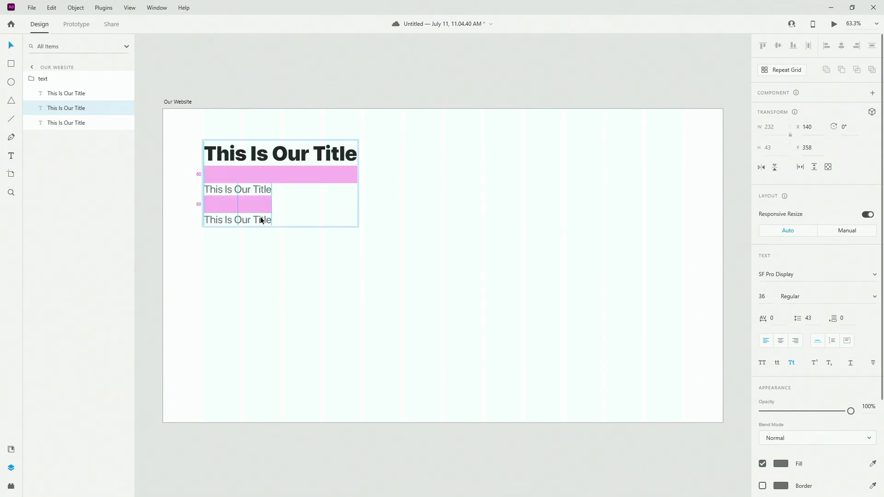
{"action": "left_click_drag", "start_coordinate": [260, 220], "coordinate": [261, 220]}
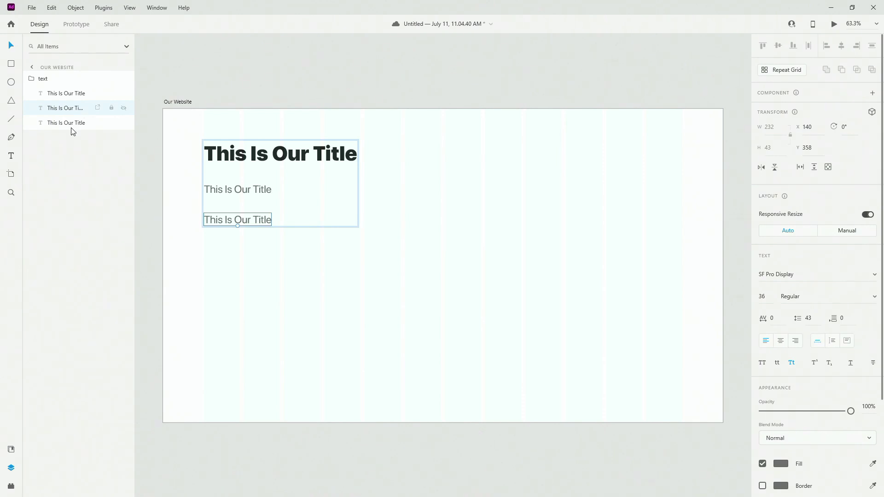
Turn on Stack for the text group, try the horizontal direction, and return it to a vertical stack.
{"action": "left_click", "coordinate": [35, 79]}
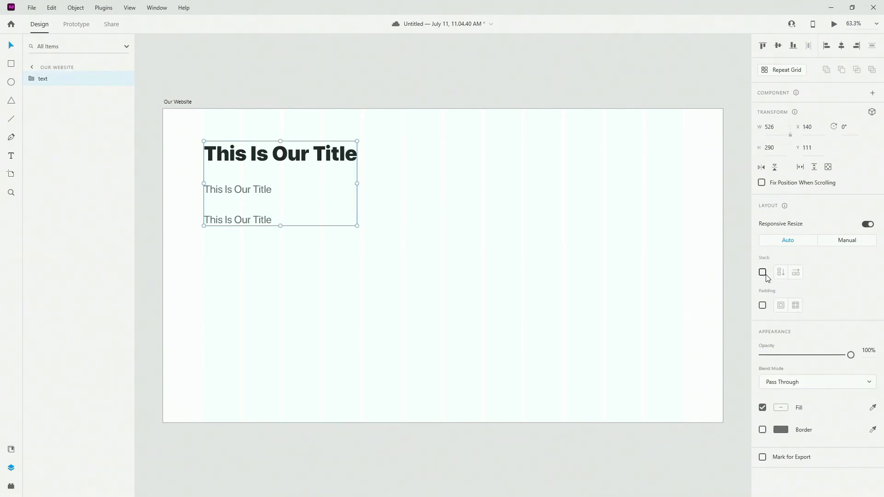
{"action": "left_click", "coordinate": [762, 273]}
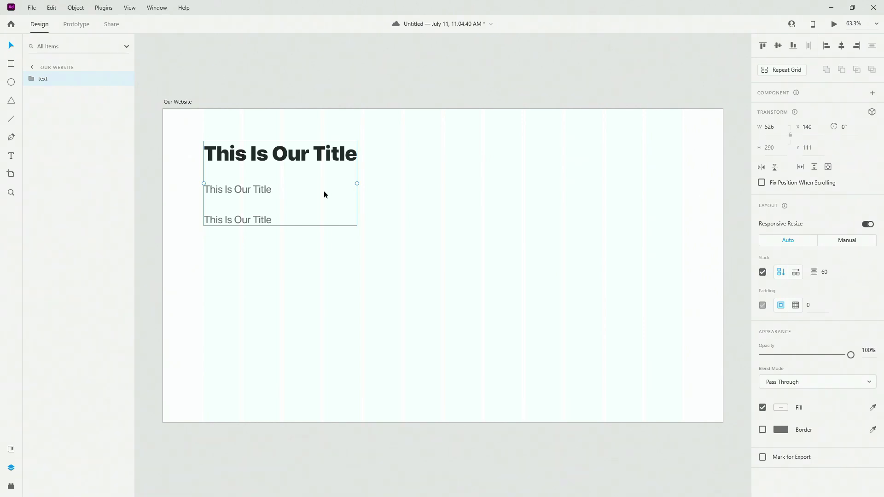
{"action": "left_click", "coordinate": [823, 271]}
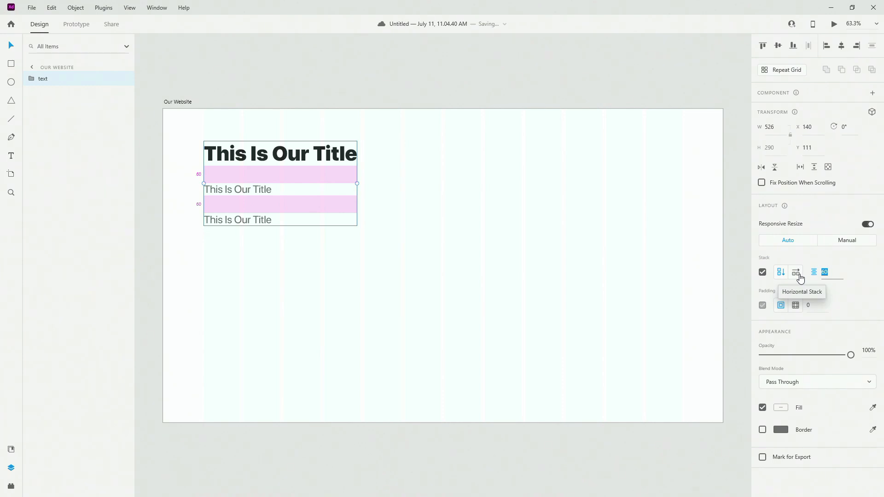
{"action": "left_click", "coordinate": [796, 272]}
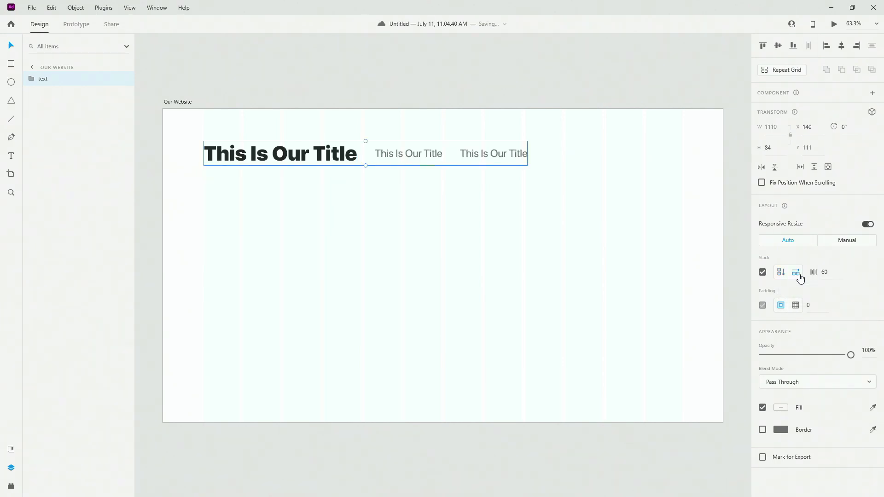
{"action": "left_click", "coordinate": [782, 274]}
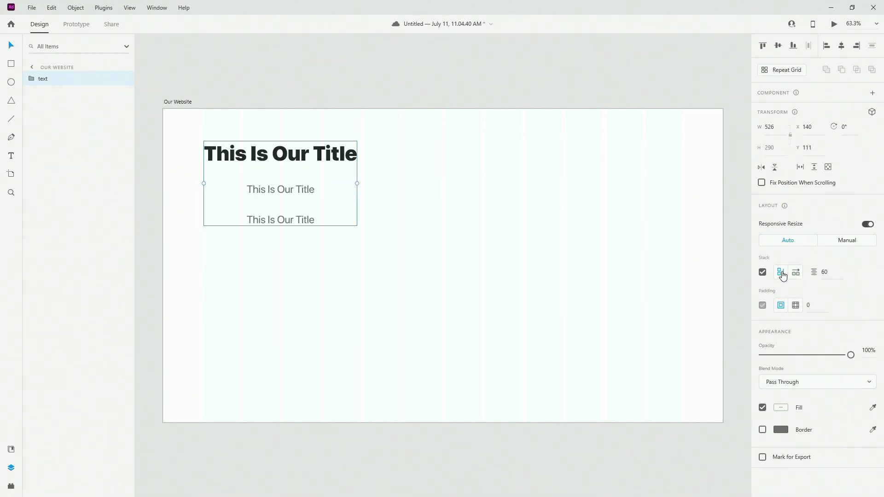
Align both small texts inside the stack with the large title's left edge at X 140.
{"action": "double_click", "coordinate": [295, 190]}
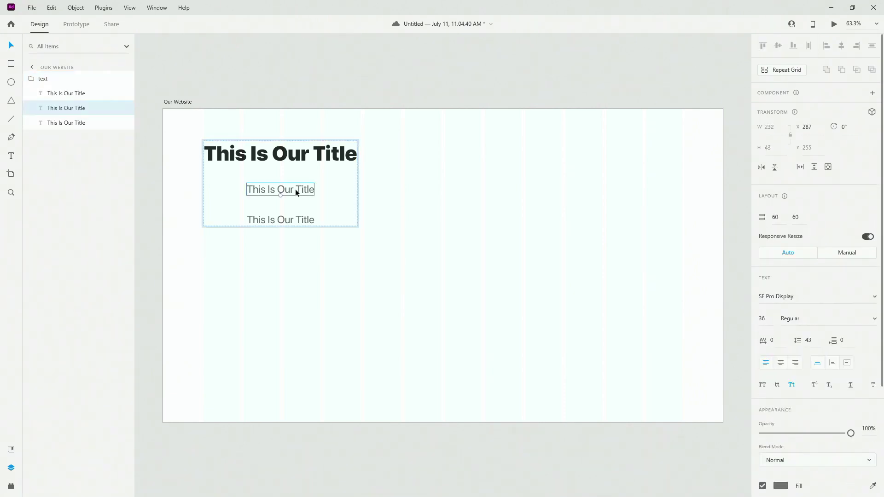
{"action": "left_click", "coordinate": [297, 214], "text": "shift"}
{"action": "left_click_drag", "start_coordinate": [297, 214], "coordinate": [262, 219]}
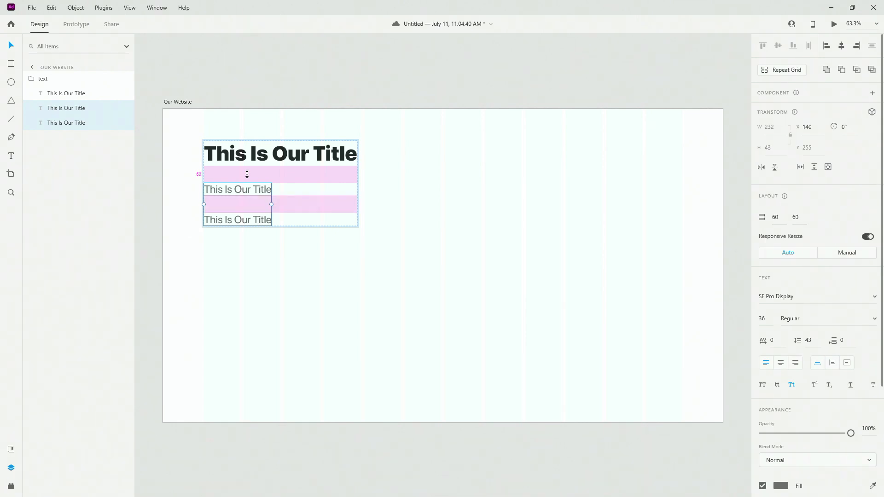
Try widening the gap above the small texts and the gap between them on the canvas, undoing each change.
{"action": "left_click_drag", "start_coordinate": [247, 176], "coordinate": [248, 194]}
{"action": "key", "text": "ctrl+z"}
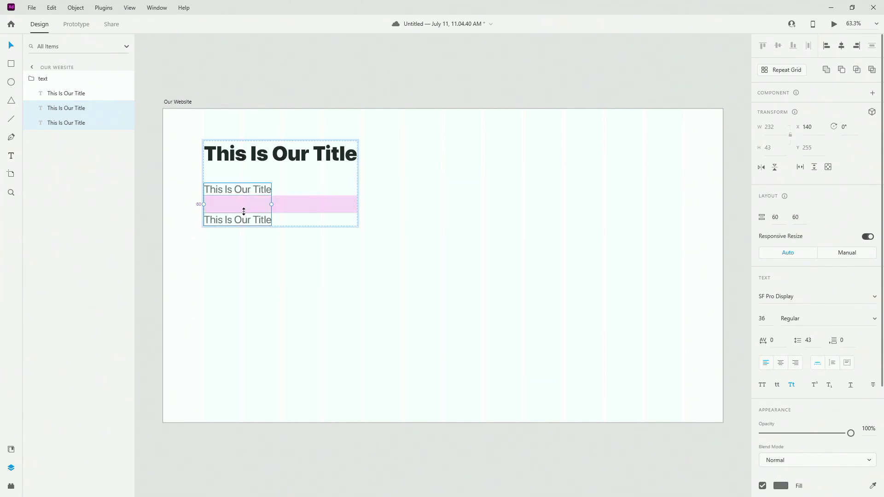
{"action": "left_click_drag", "start_coordinate": [244, 211], "coordinate": [245, 264]}
{"action": "key", "text": "ctrl+z"}
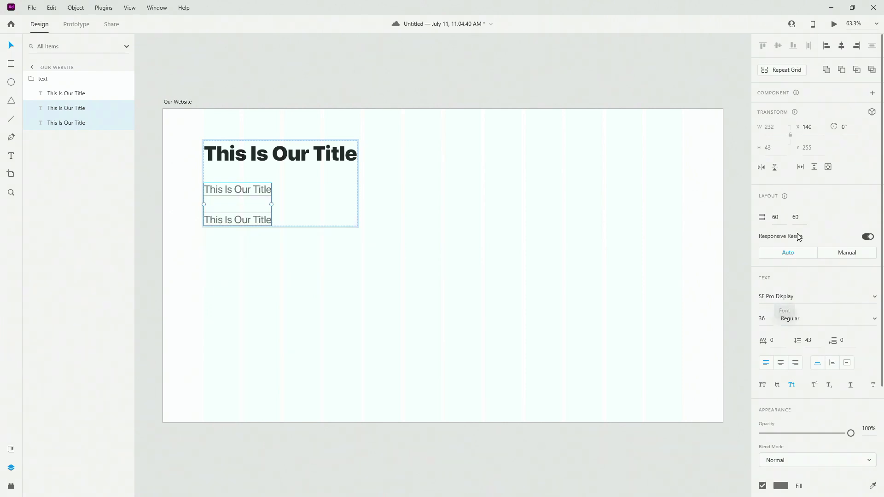
Set the text group's stack spacing to 100 and undo the change.
{"action": "left_click", "coordinate": [65, 79]}
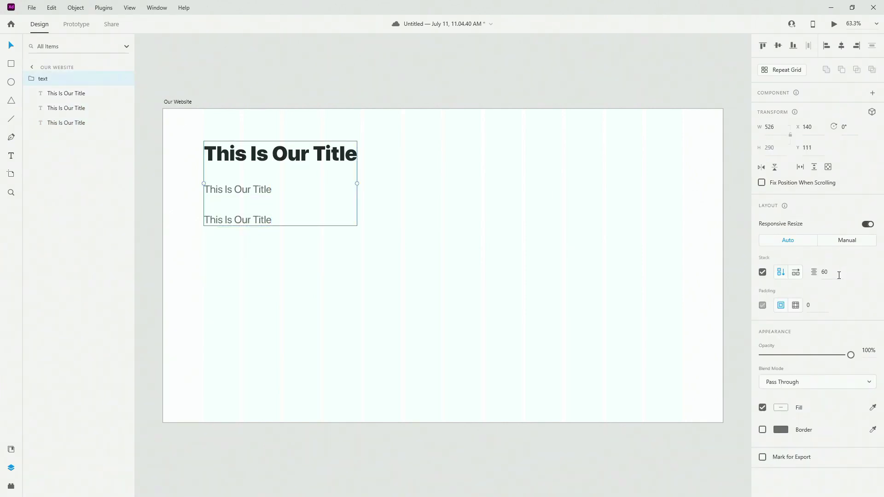
{"action": "left_click", "coordinate": [836, 272]}
{"action": "type", "text": "1"}
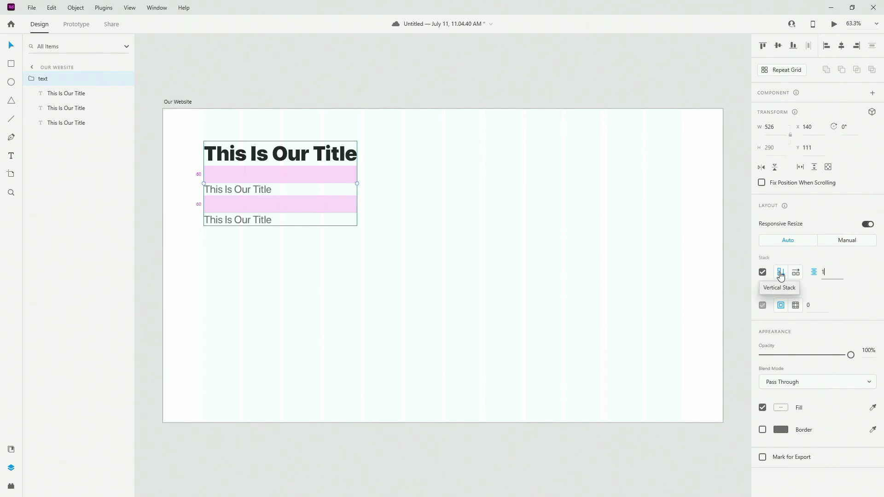
{"action": "type", "text": "00"}
{"action": "key", "text": "Return"}
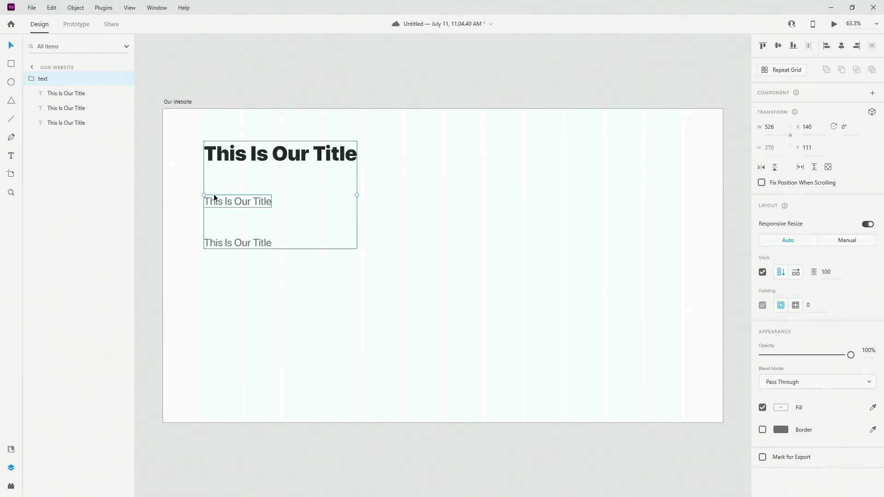
{"action": "key", "text": "ctrl+z"}
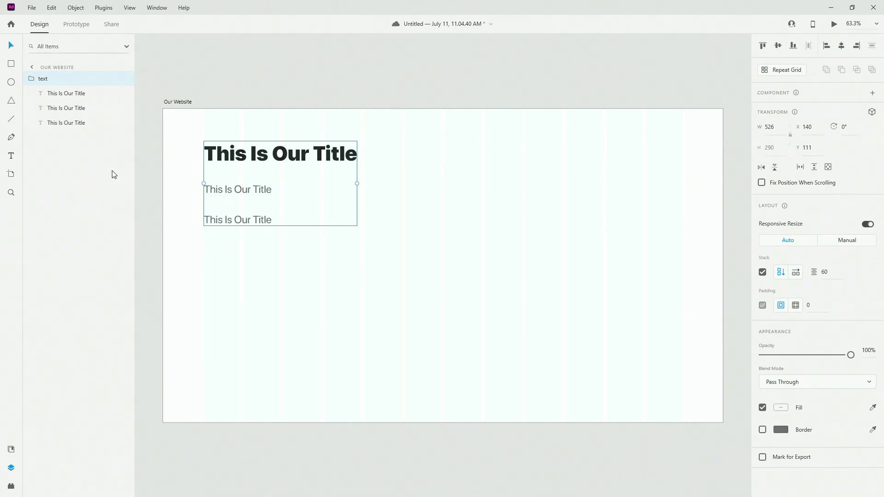
Duplicate the text group and place the copy straight below the original at Y 583.
{"action": "left_click", "coordinate": [26, 79]}
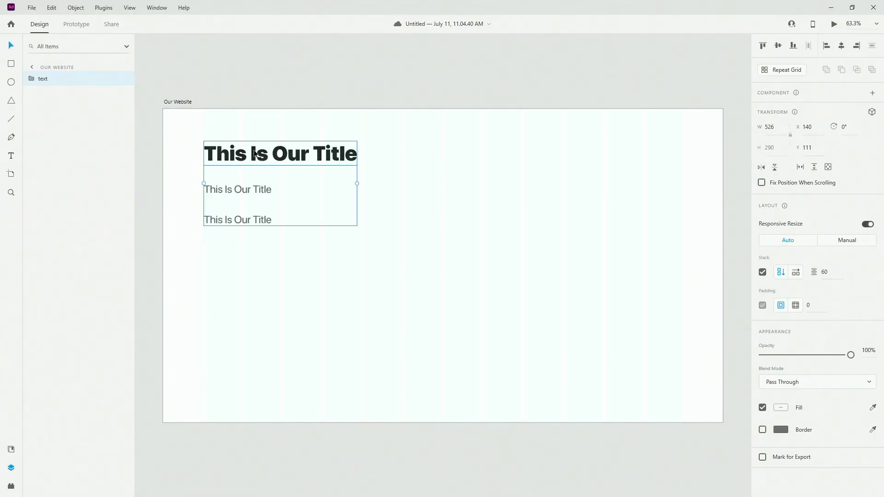
{"action": "left_click_drag", "start_coordinate": [261, 150], "coordinate": [308, 292], "text": "alt"}
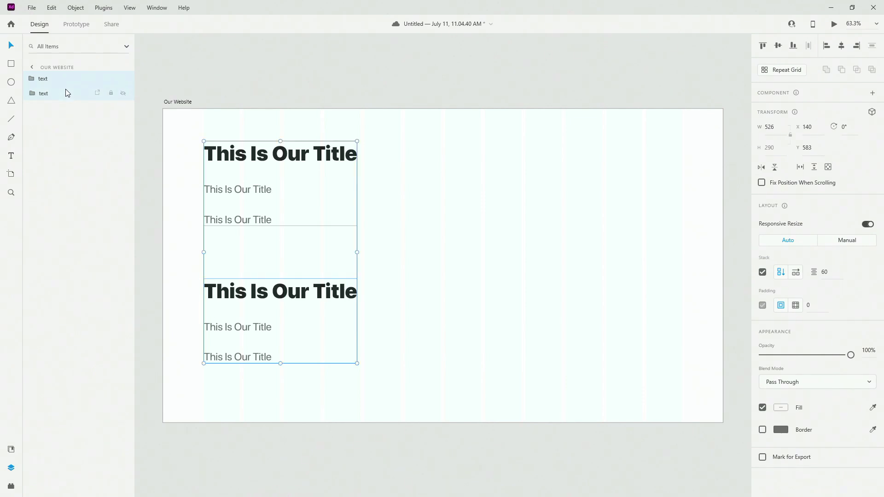
{"action": "left_click", "coordinate": [337, 155]}
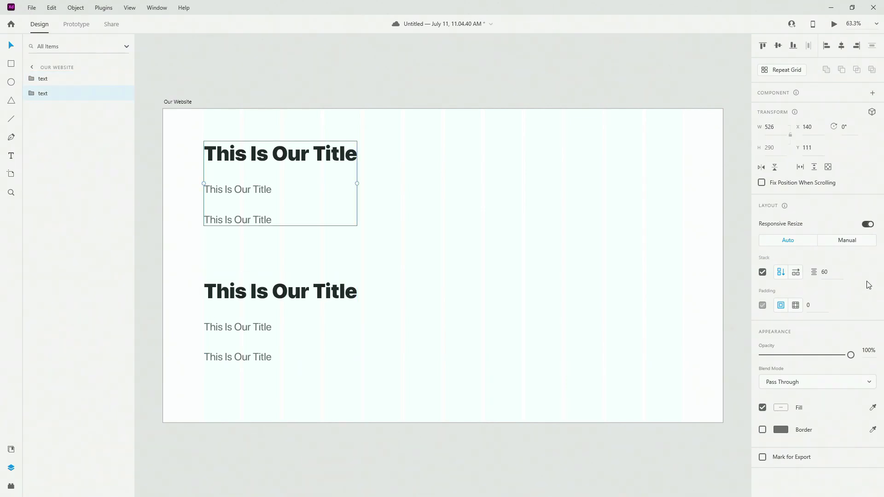
{"action": "left_click", "coordinate": [75, 81]}
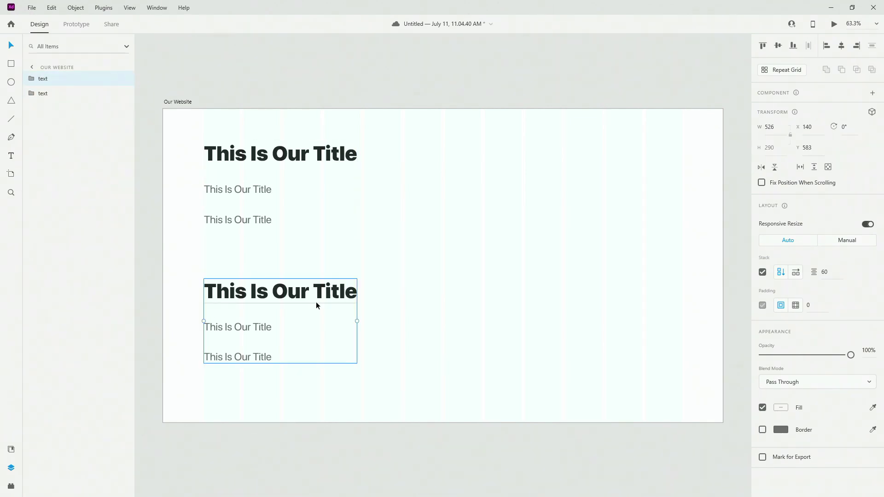
Move the copied text group beneath the original in the layer order and combine both into a group named "all text".
{"action": "left_click_drag", "start_coordinate": [54, 78], "coordinate": [53, 106]}
{"action": "left_click", "coordinate": [56, 81], "text": "shift"}
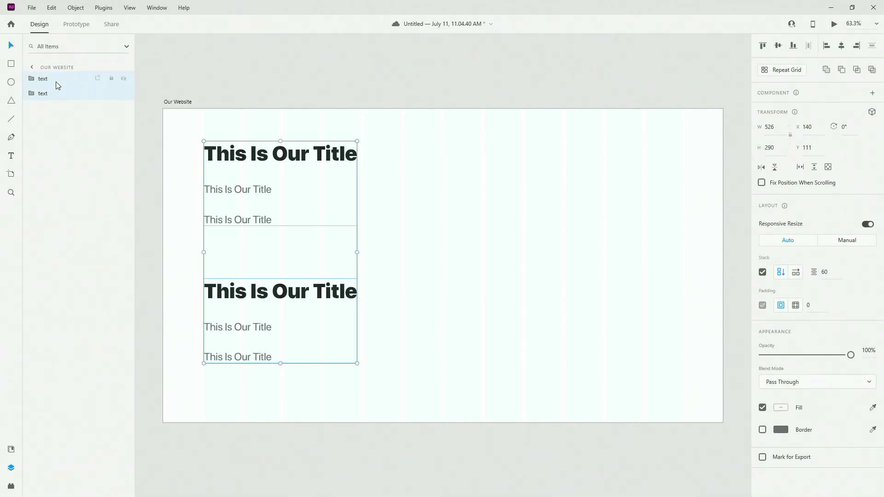
{"action": "key", "text": "ctrl+g"}
{"action": "double_click", "coordinate": [50, 77]}
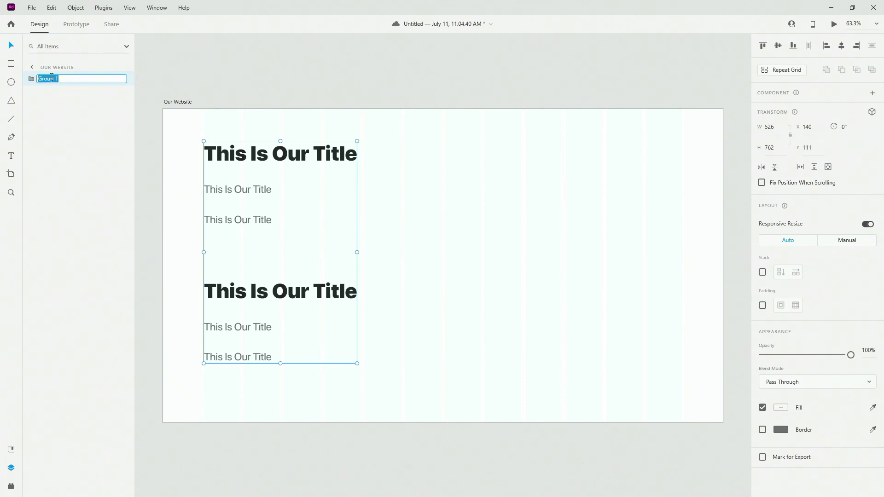
{"action": "type", "text": "all text"}
{"action": "key", "text": "Return"}
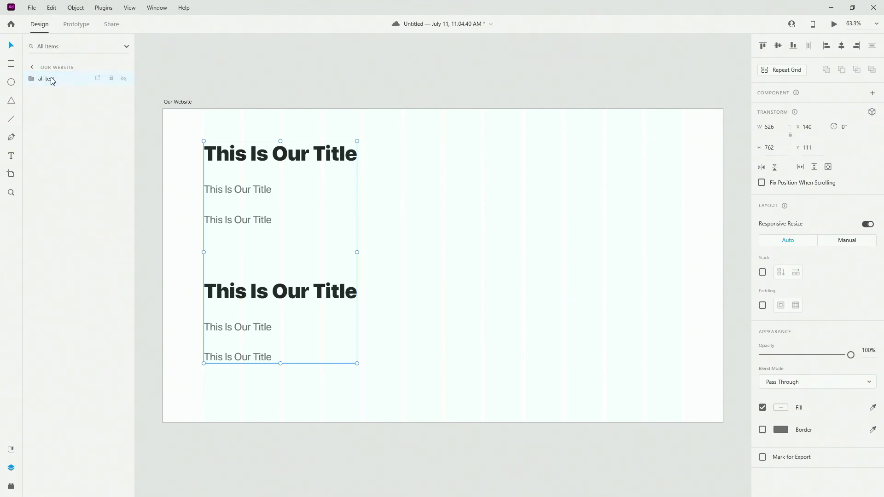
Turn on a horizontal stack for the "all text" group and expand the group in the layer list.
{"action": "left_click", "coordinate": [762, 272]}
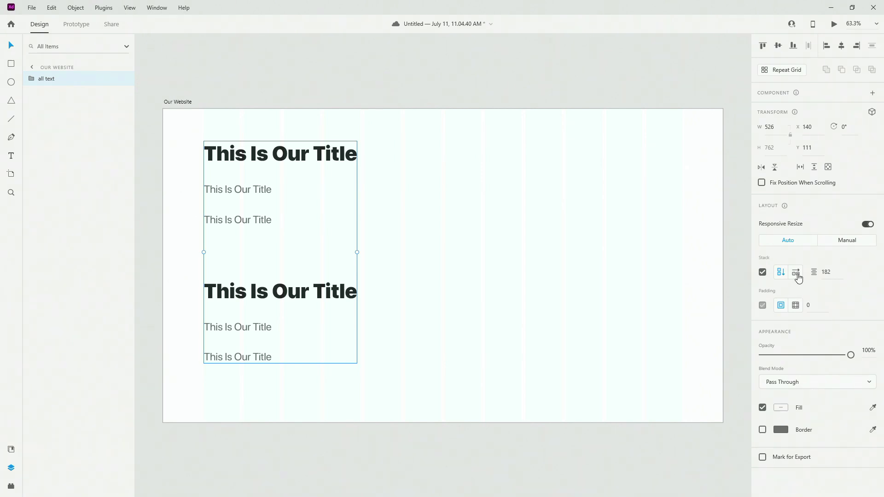
{"action": "left_click", "coordinate": [796, 273]}
{"action": "left_click", "coordinate": [30, 78]}
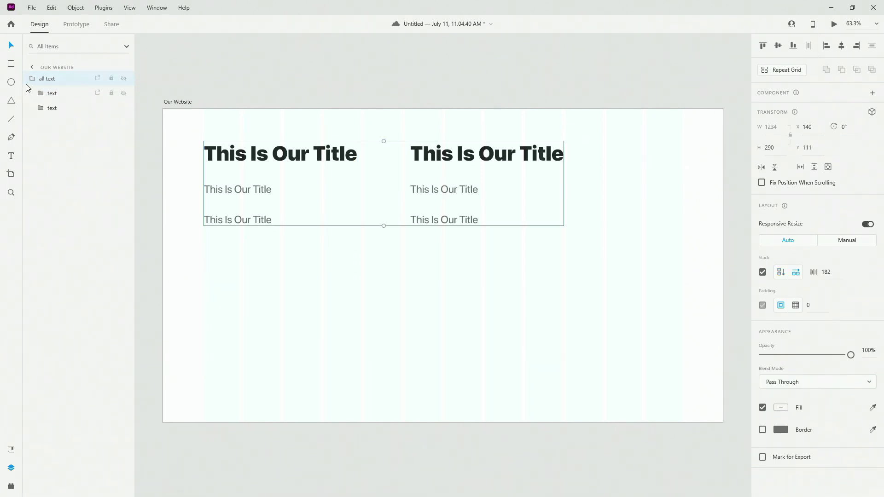
Try a stack spacing of 100 on the first text group inside "all text".
{"action": "left_click", "coordinate": [53, 94]}
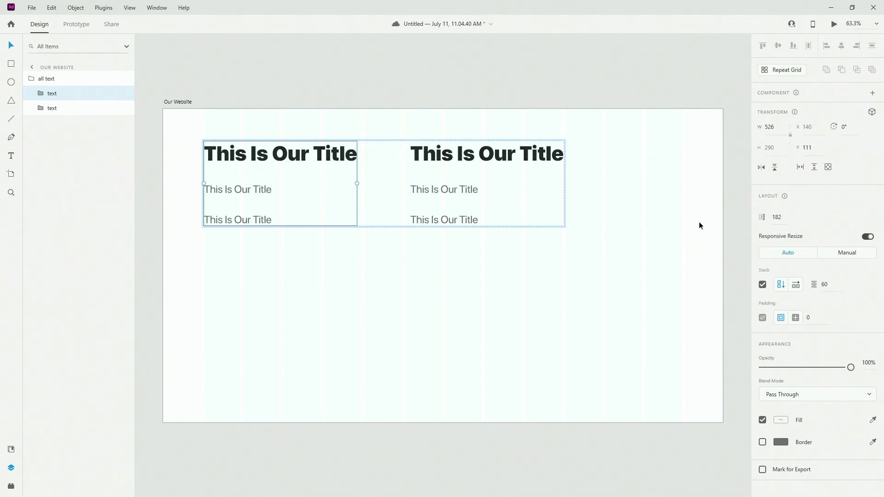
{"action": "left_click", "coordinate": [830, 283]}
{"action": "type", "text": "100"}
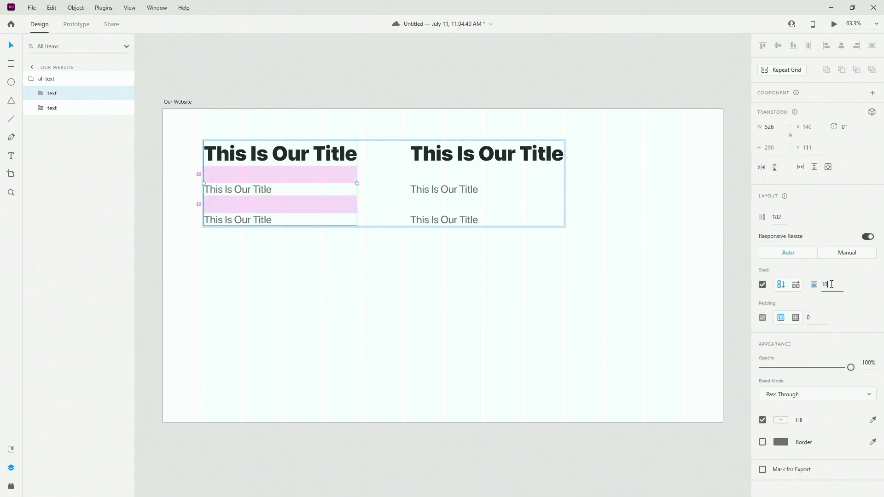
{"action": "key", "text": "Return"}
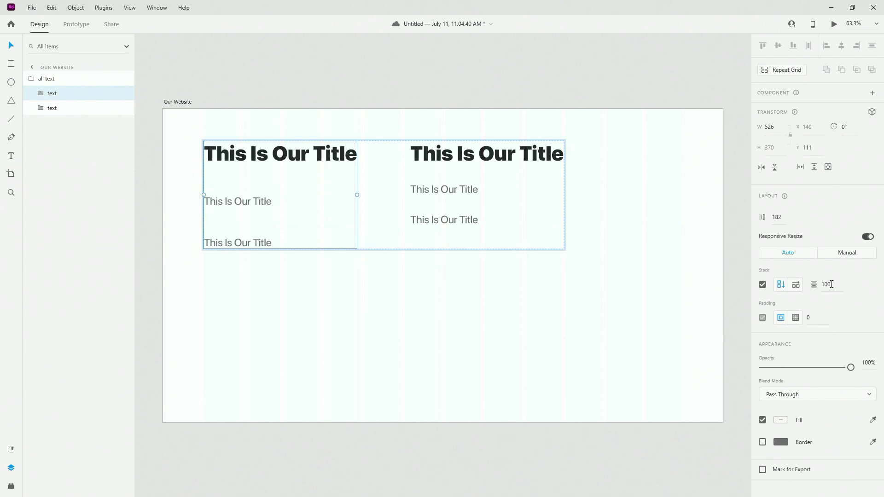
Reset the first text group's stack spacing to 60, matching the second text group.
{"action": "left_click", "coordinate": [441, 195]}
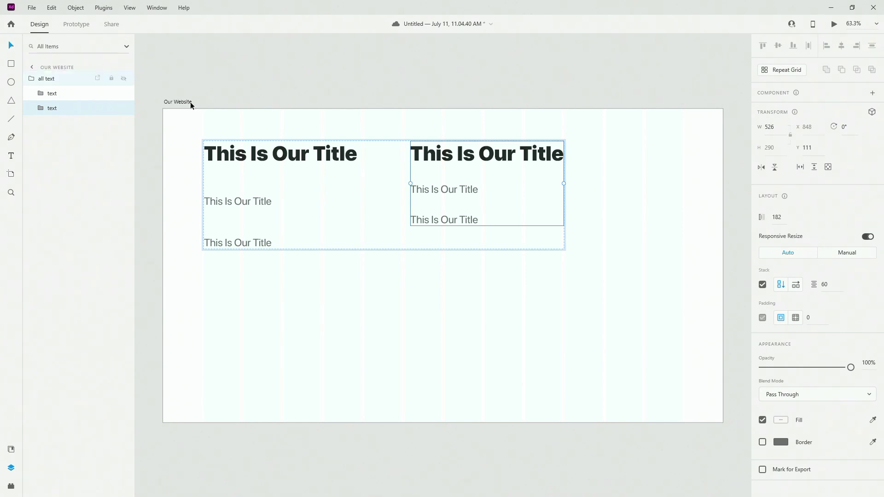
{"action": "left_click", "coordinate": [239, 199]}
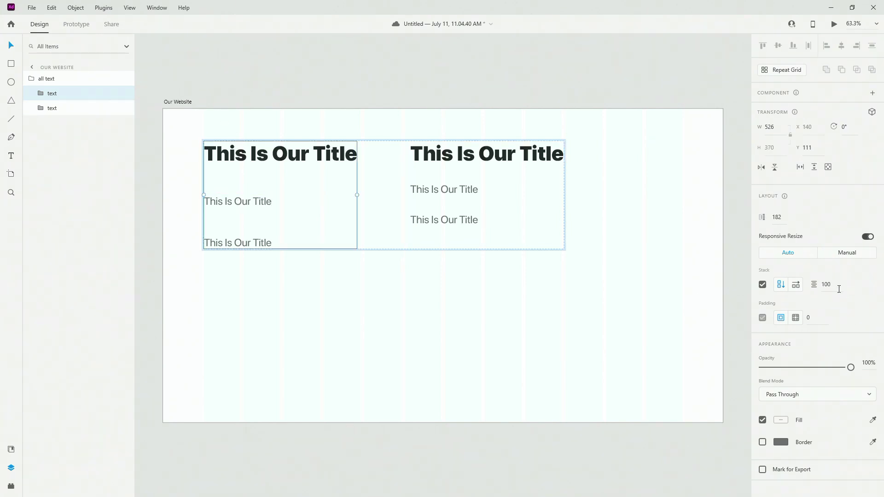
{"action": "left_click", "coordinate": [834, 285]}
{"action": "type", "text": "60"}
{"action": "key", "text": "Return"}
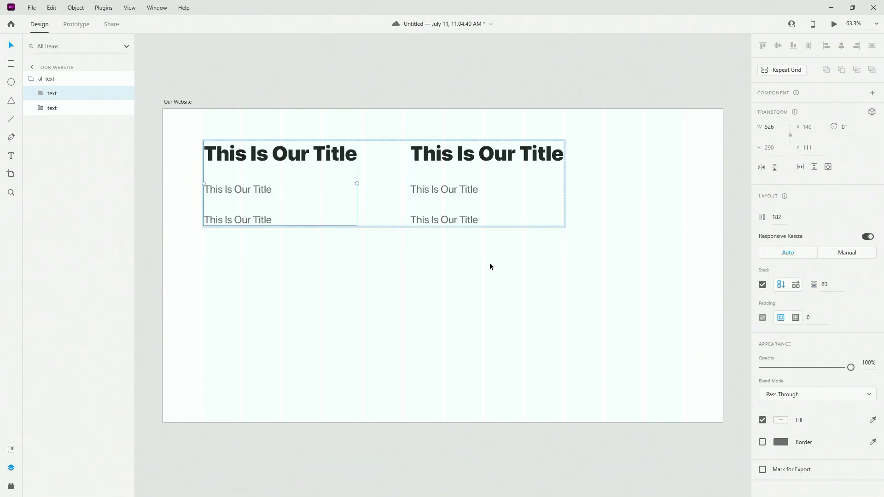